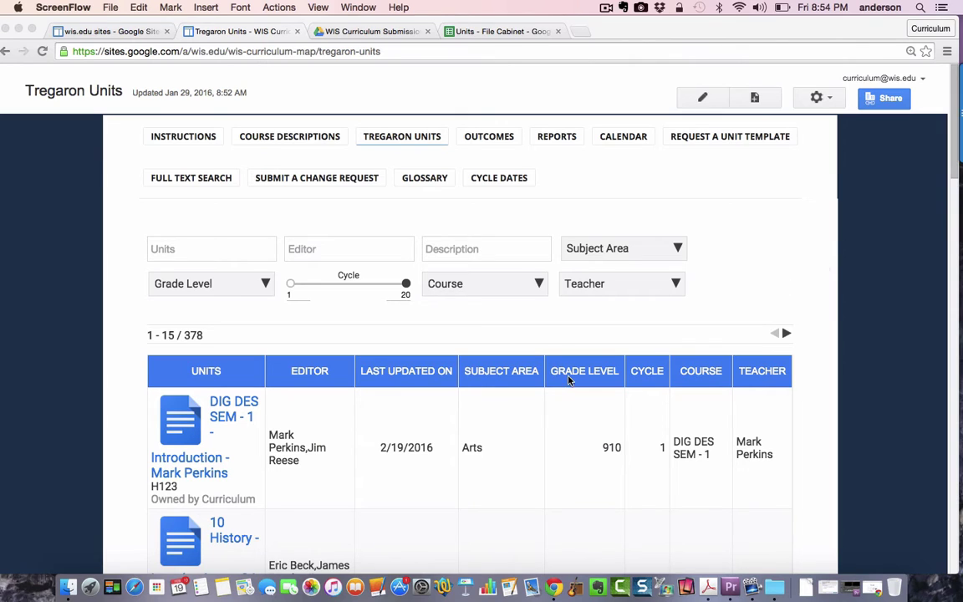
# - Filter the Tregaron units list by the word "twitter" in the unit title
pyautogui.scroll(-1, 449, 426)
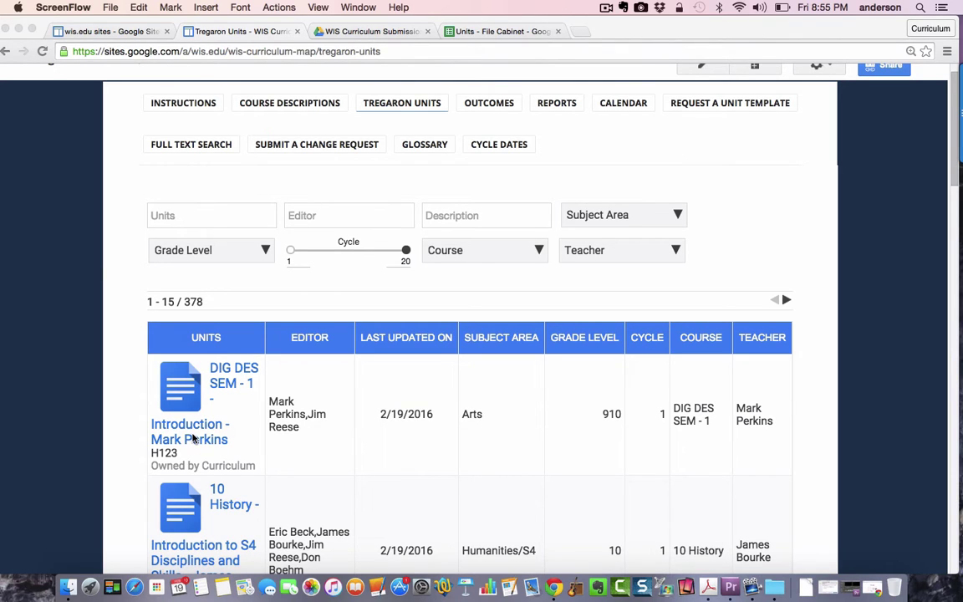
pyautogui.click(180, 216)
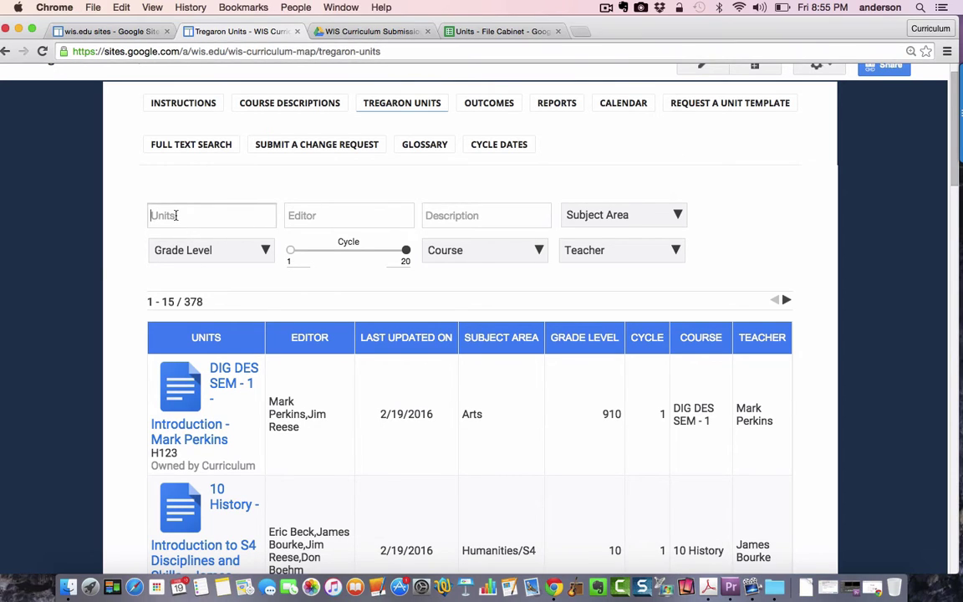
pyautogui.write('twitter')
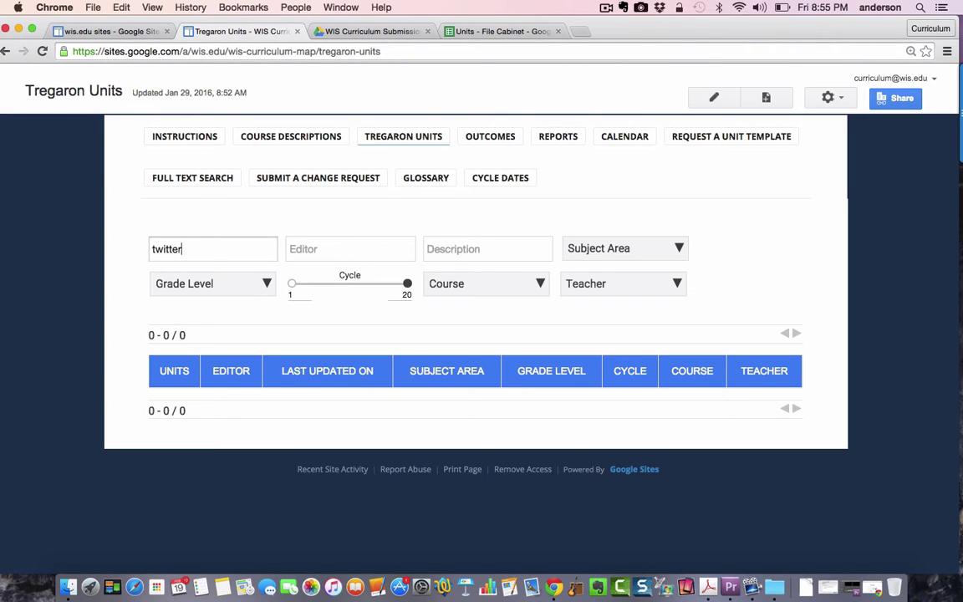
# - Clear the unit title filter so the full Tregaron units list is shown again
pyautogui.press('BackSpace')
pyautogui.press('BackSpace')
pyautogui.press('BackSpace')
pyautogui.press('BackSpace')
pyautogui.press('BackSpace')
pyautogui.press('BackSpace')
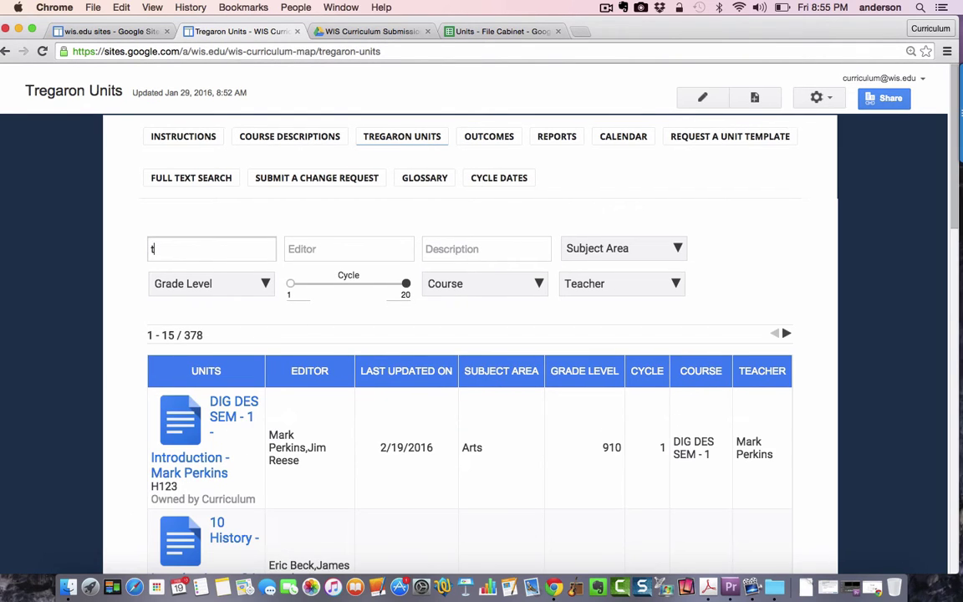
pyautogui.press('BackSpace')
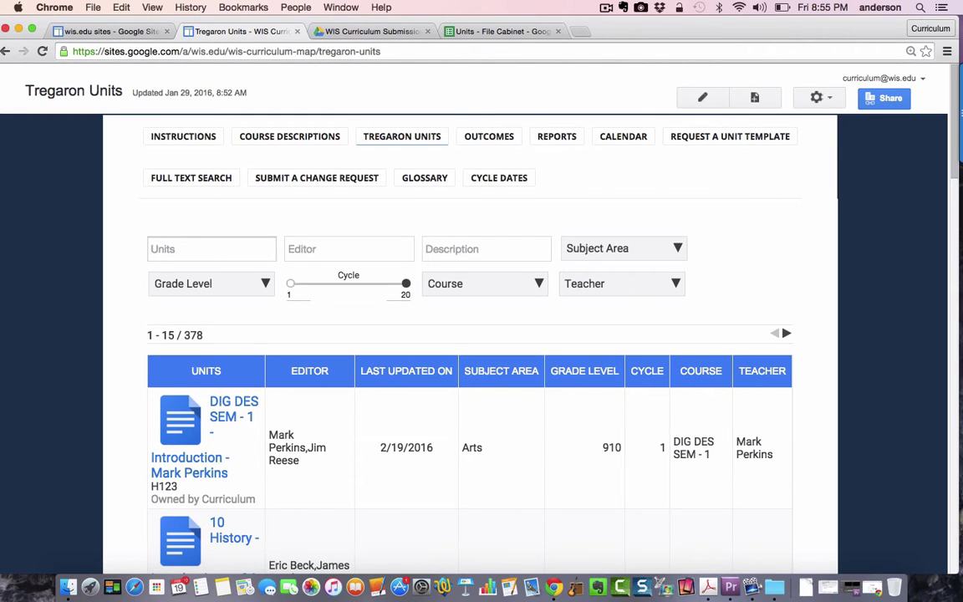
# - Open the Full Text Search page and search for all unit documents containing "twitter"
pyautogui.click(189, 178)
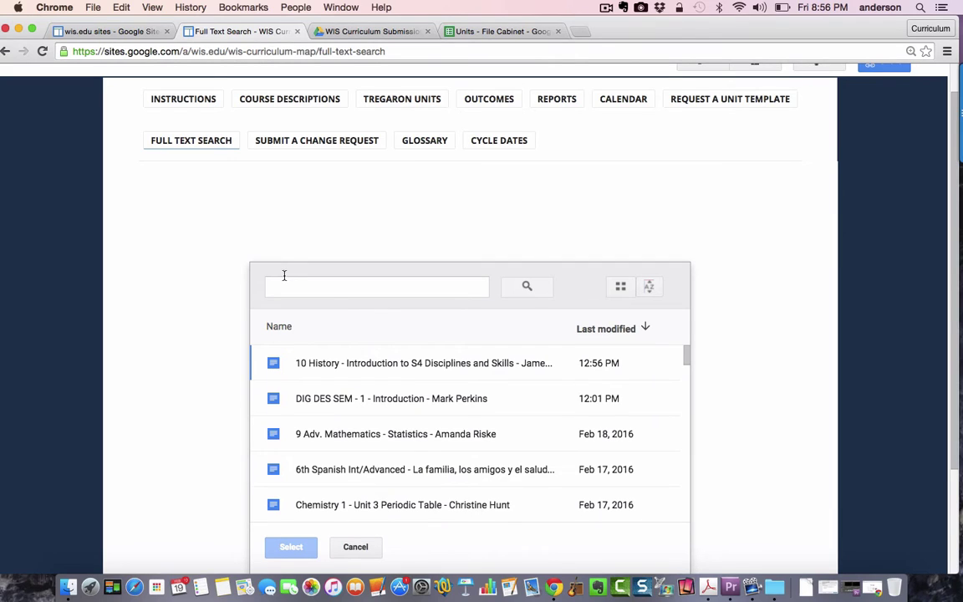
pyautogui.click(296, 287)
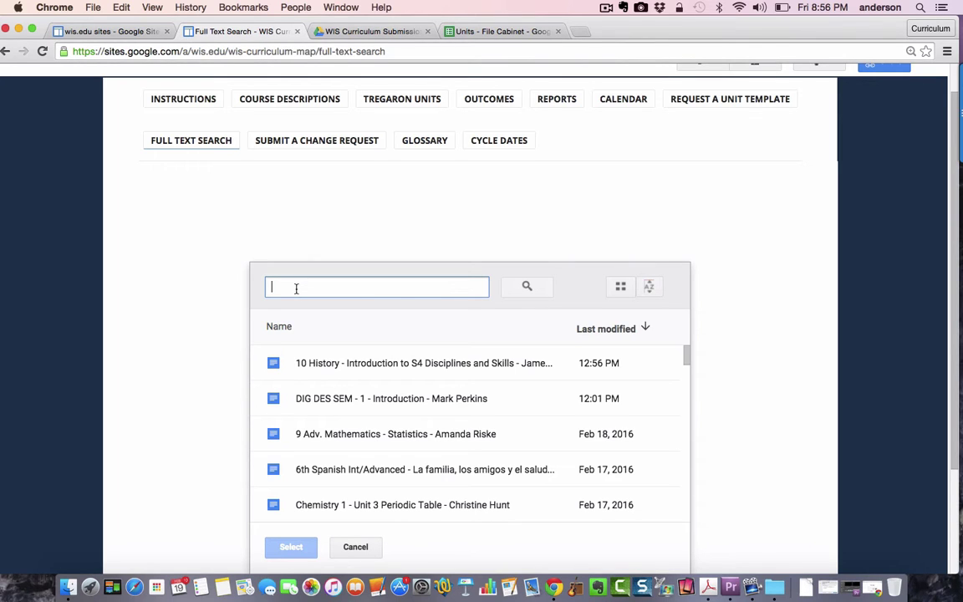
pyautogui.write('twitter')
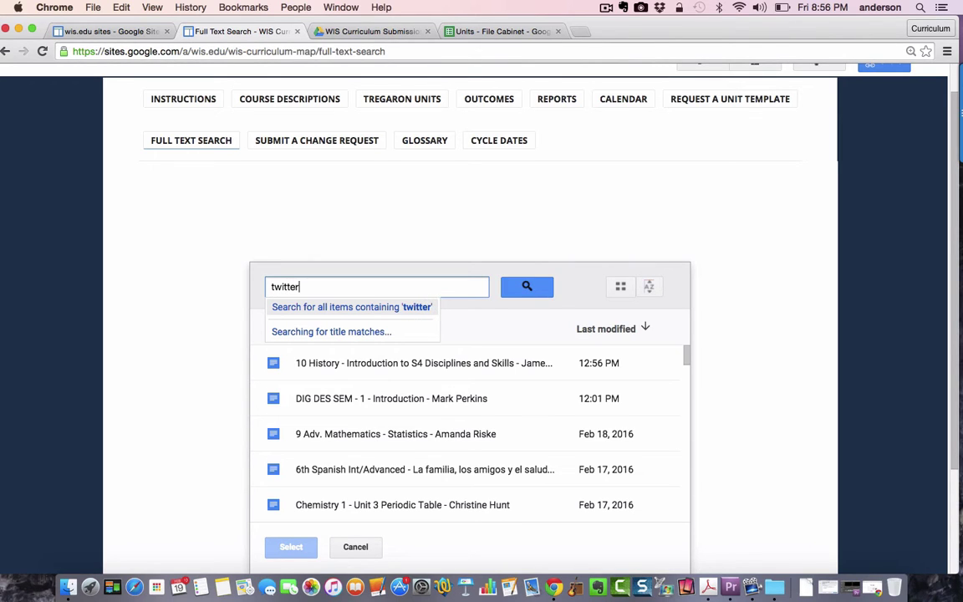
pyautogui.press('Return')
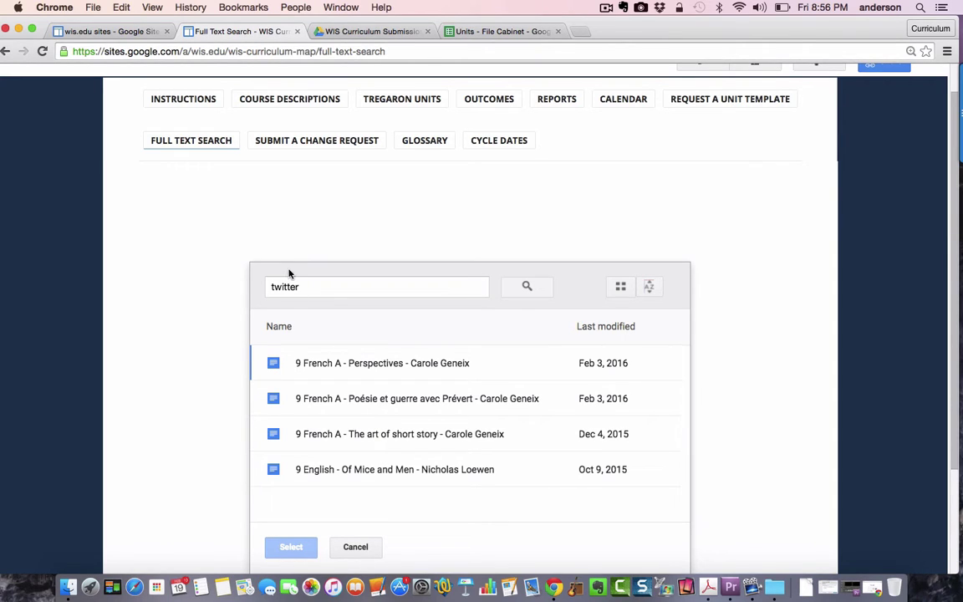
# - Replace the full-text query with the exact phrase "thinking routines" in quotation marks, run the search and browse the matching units
pyautogui.moveTo(301, 285); pyautogui.dragTo(266, 285)
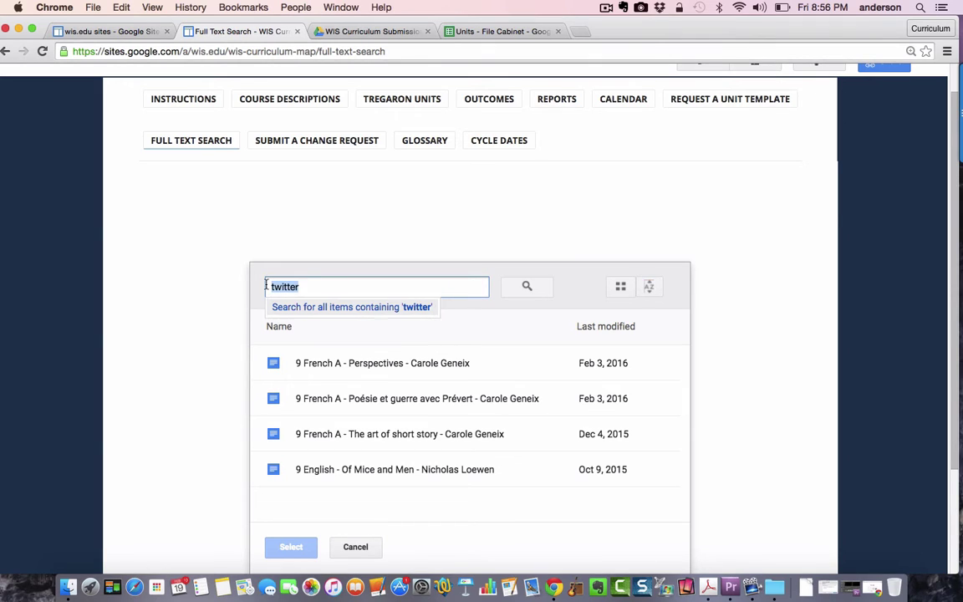
pyautogui.press('BackSpace')
pyautogui.write('"thinki')
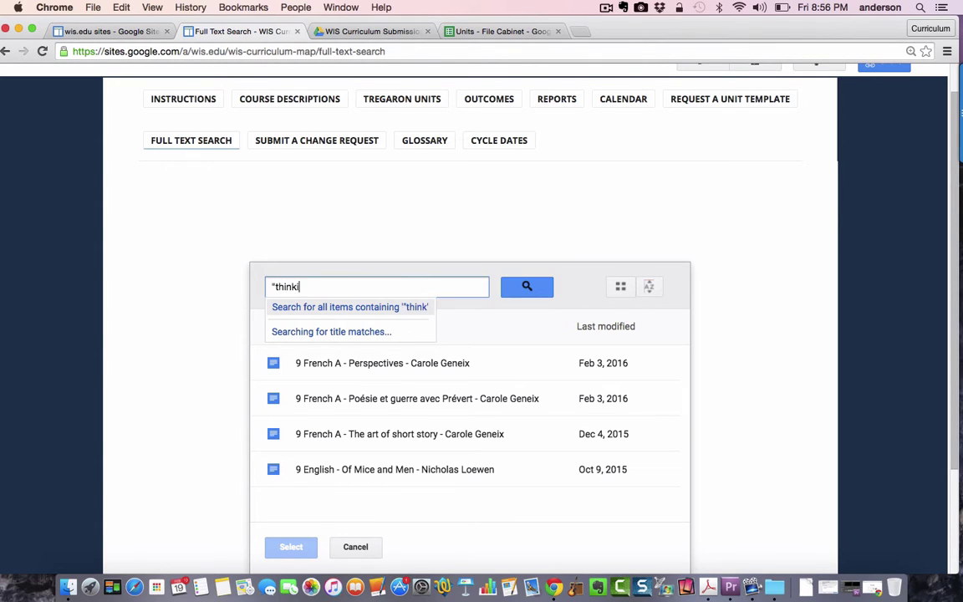
pyautogui.write('ng routin')
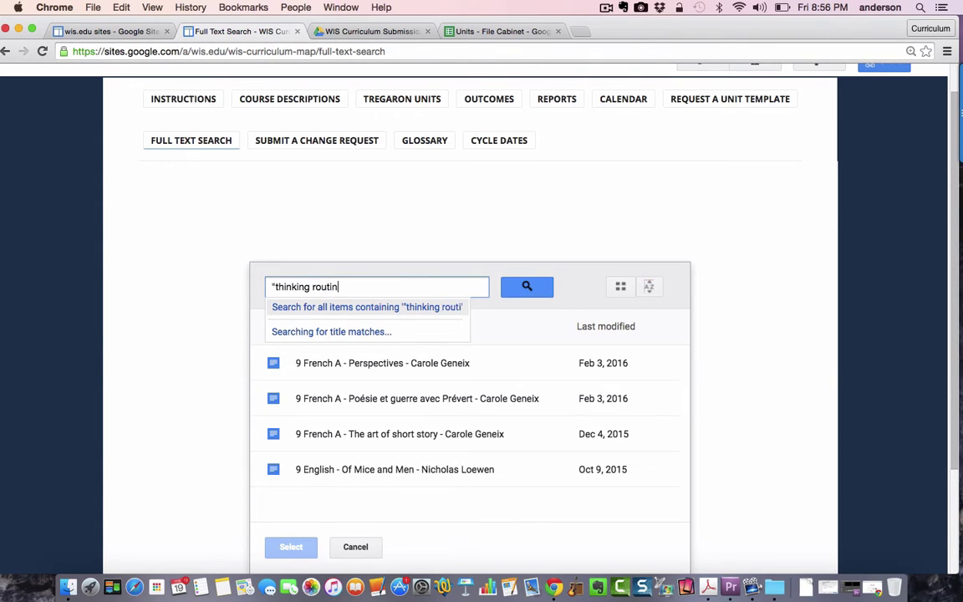
pyautogui.write('es"')
pyautogui.click(527, 288)
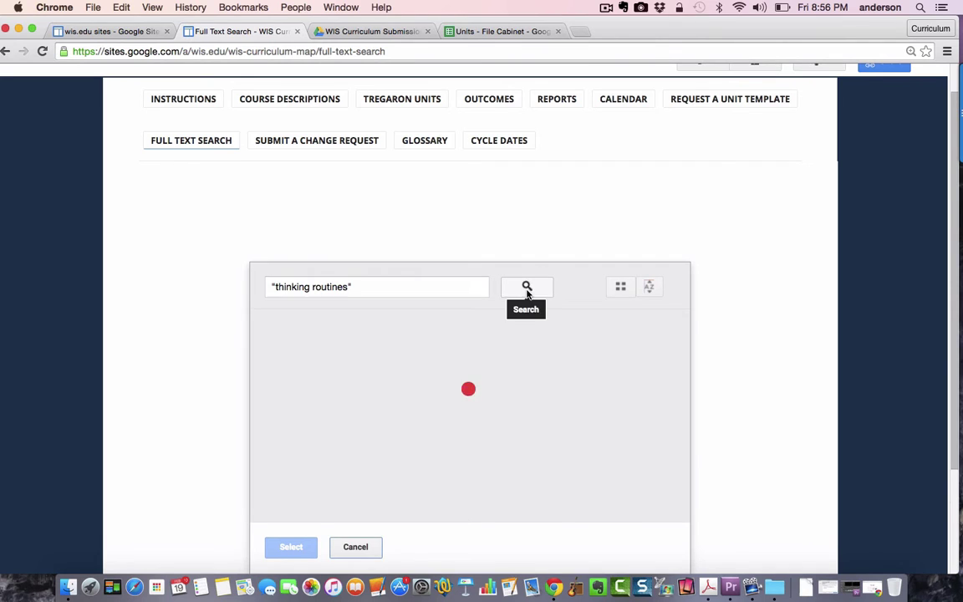
pyautogui.scroll(-5, 436, 398)
pyautogui.scroll(-5, 436, 398)
pyautogui.scroll(7, 437, 398)
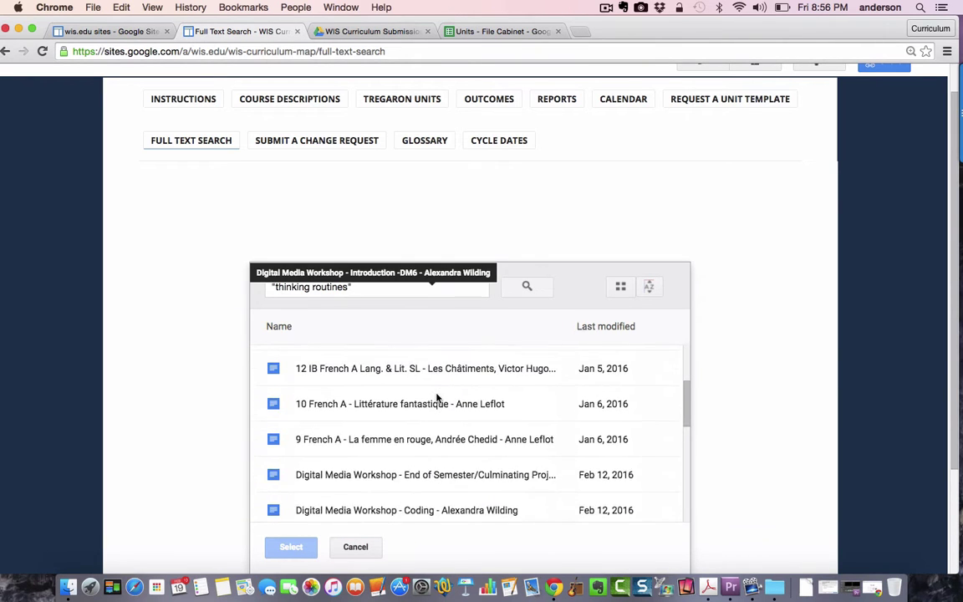
pyautogui.scroll(4, 436, 398)
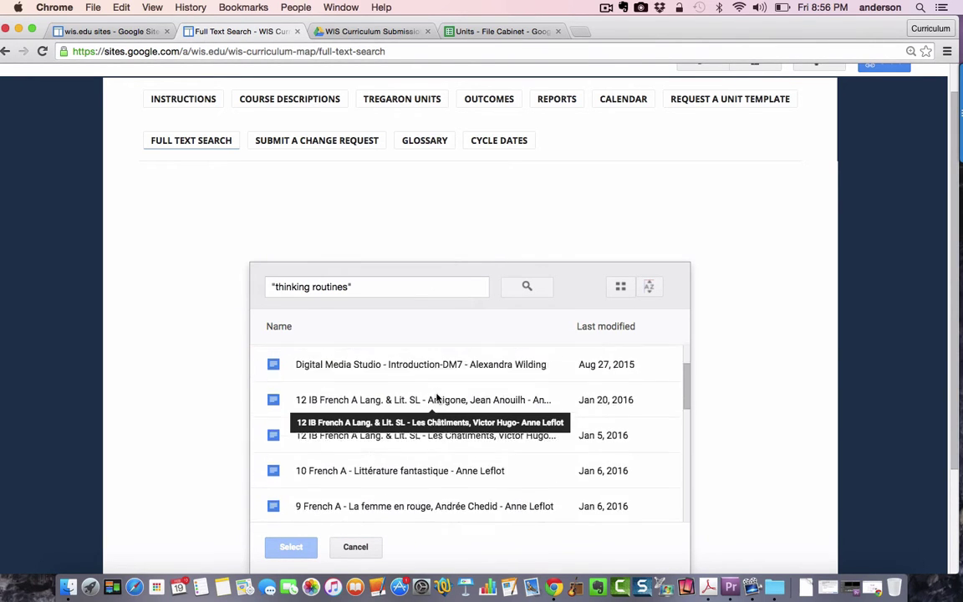
pyautogui.scroll(-5, 437, 398)
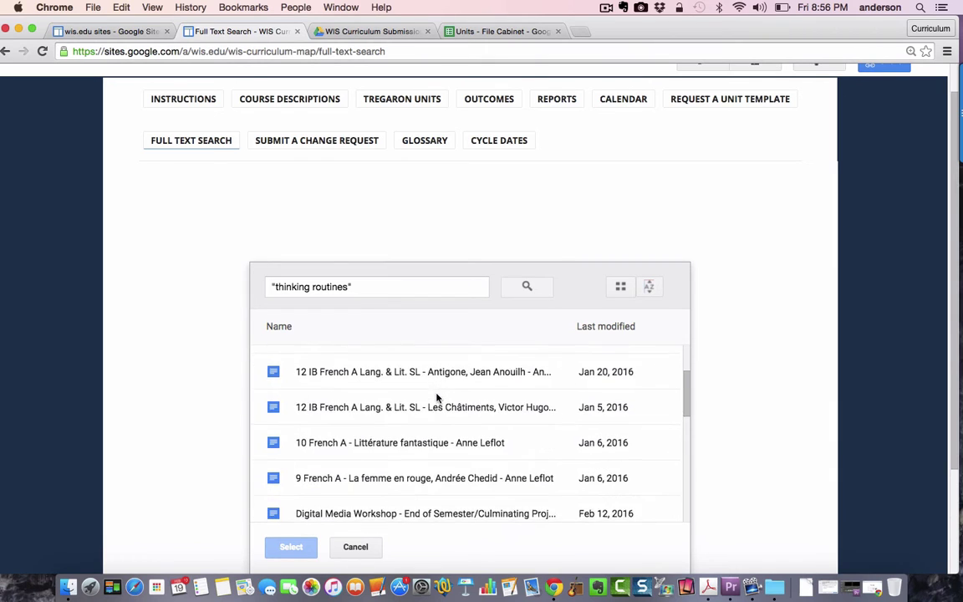
pyautogui.scroll(-5, 436, 398)
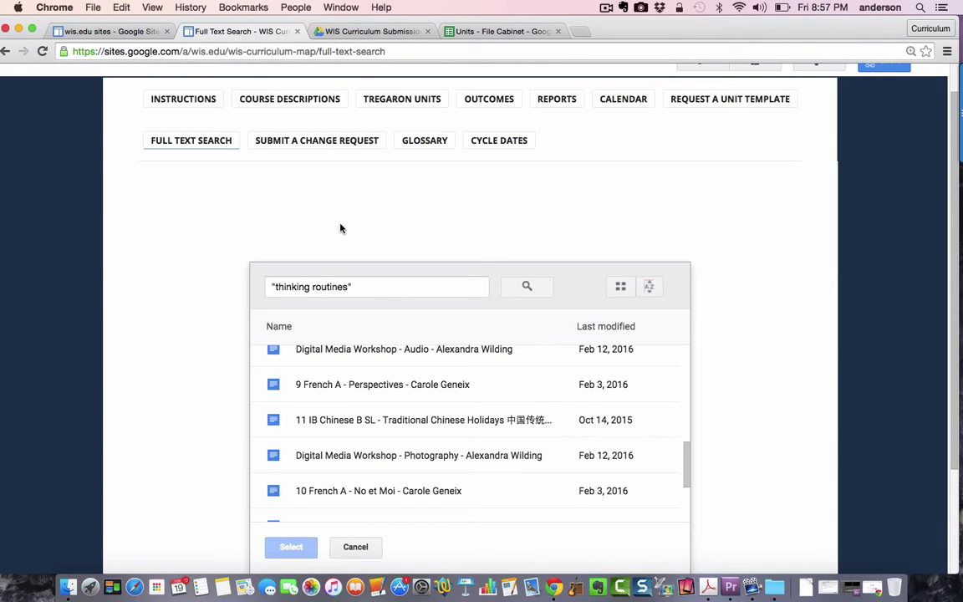
# - Return to the Tregaron Units page and activate the Description filter
pyautogui.click(395, 100)
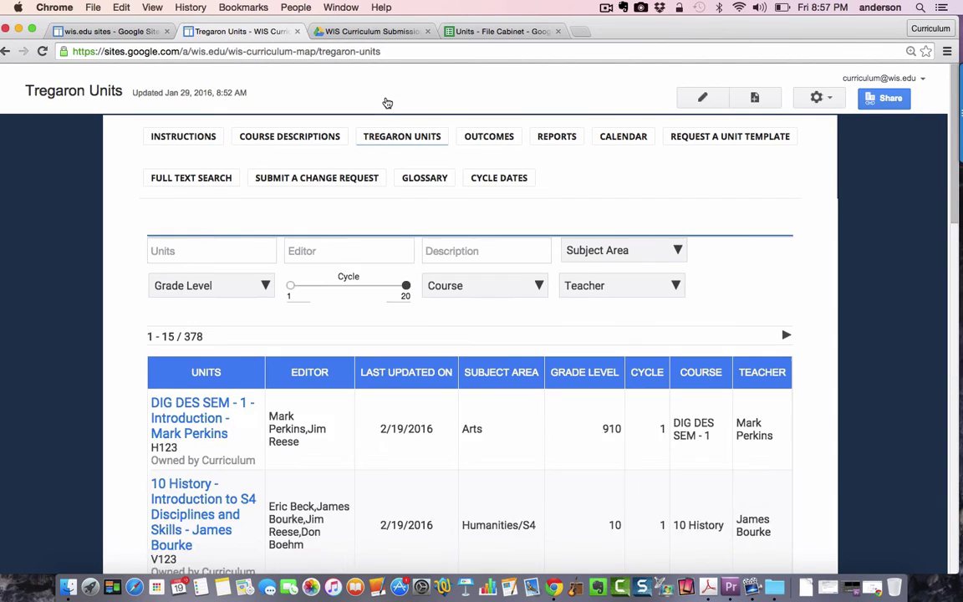
pyautogui.click(462, 251)
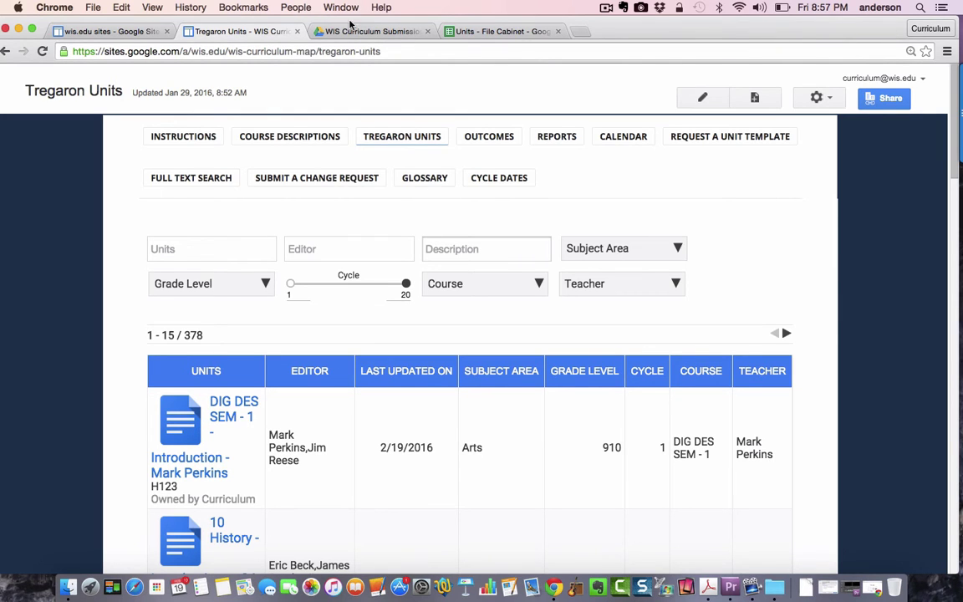
# - Switch to the WIS Curriculum Submissions folder in Google Drive and open the selected 10 History document's description for editing in its details
pyautogui.click(317, 29)
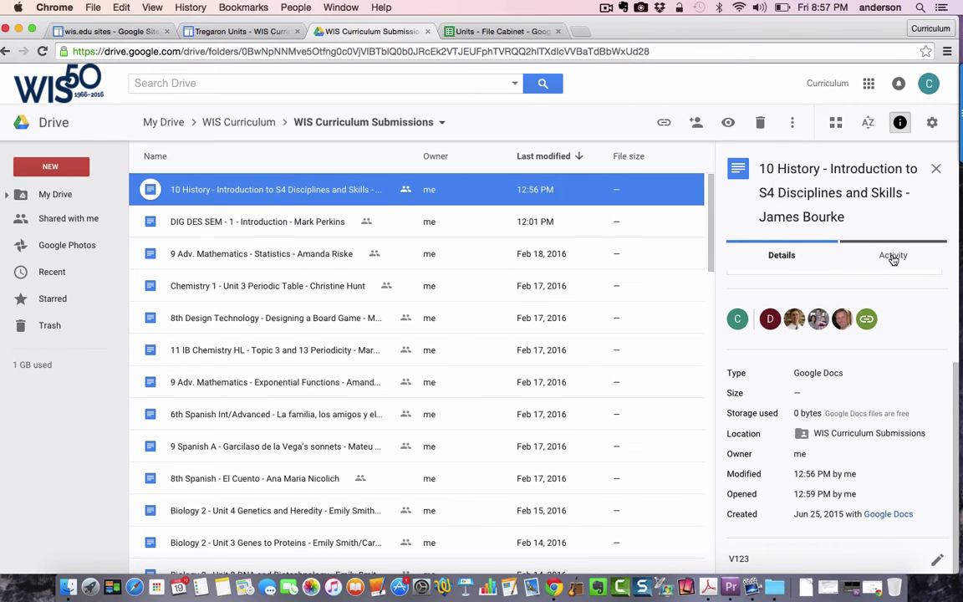
pyautogui.click(840, 255)
pyautogui.click(780, 257)
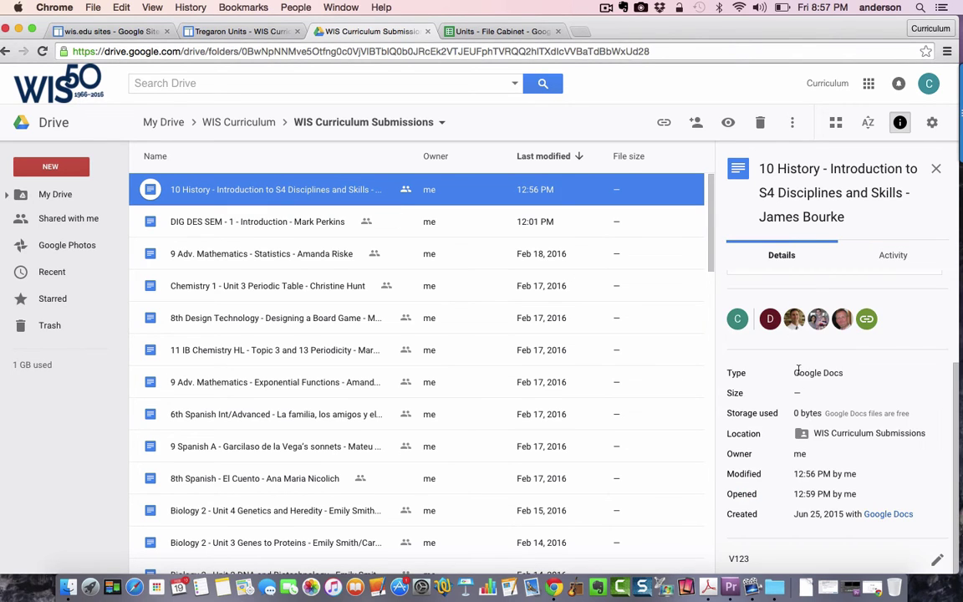
pyautogui.click(937, 560)
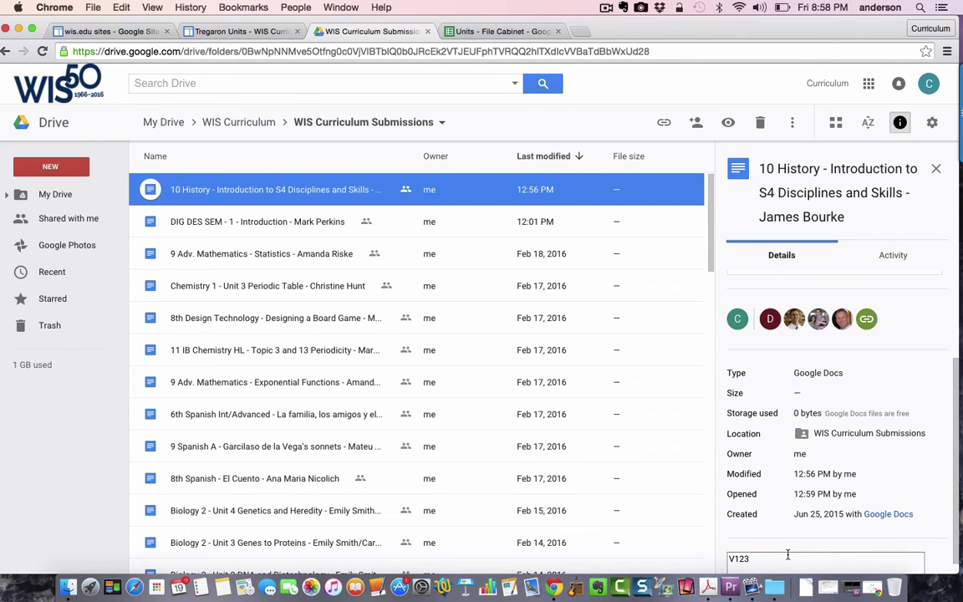
# - Go back to the Tregaron Units page and filter the units list by the description code V123
pyautogui.click(222, 31)
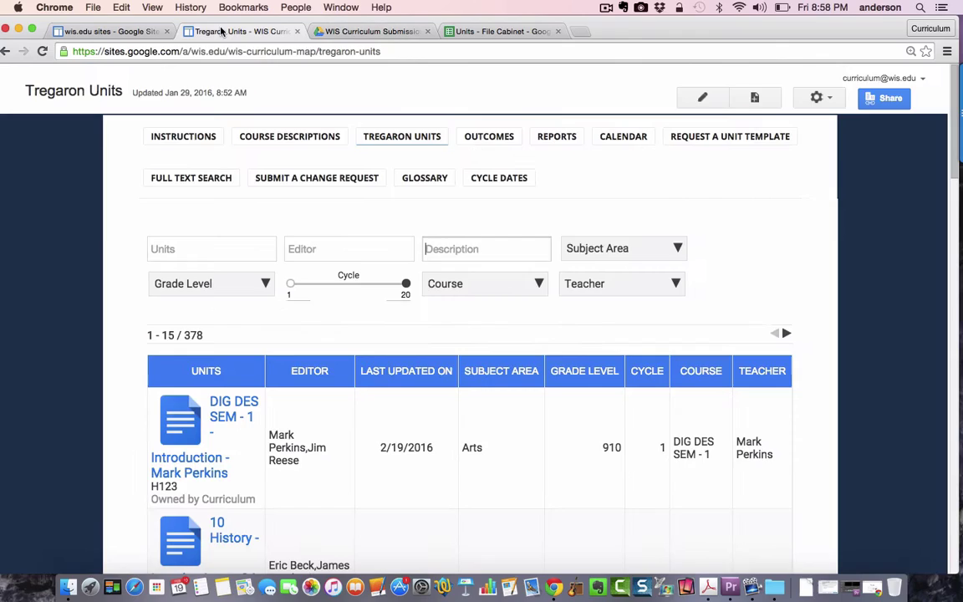
pyautogui.click(424, 242)
pyautogui.write('V')
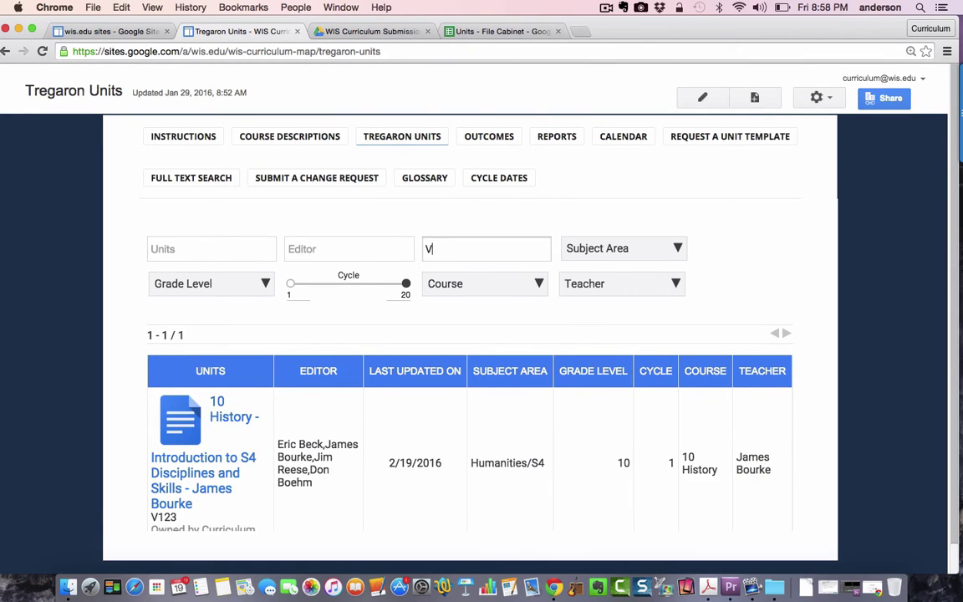
pyautogui.write('123')
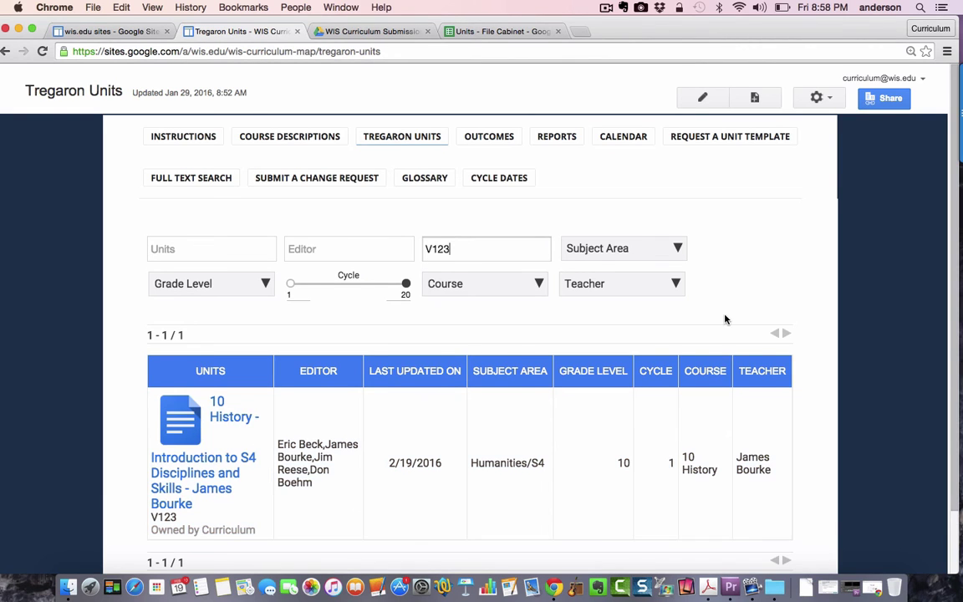
pyautogui.scroll(-3, 725, 318)
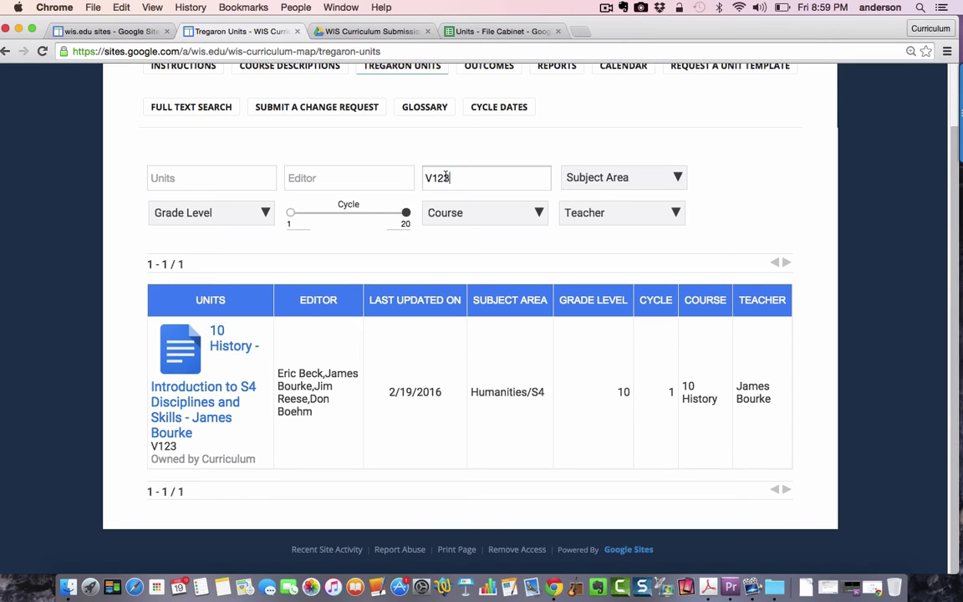
pyautogui.moveTo(451, 177); pyautogui.dragTo(427, 178)
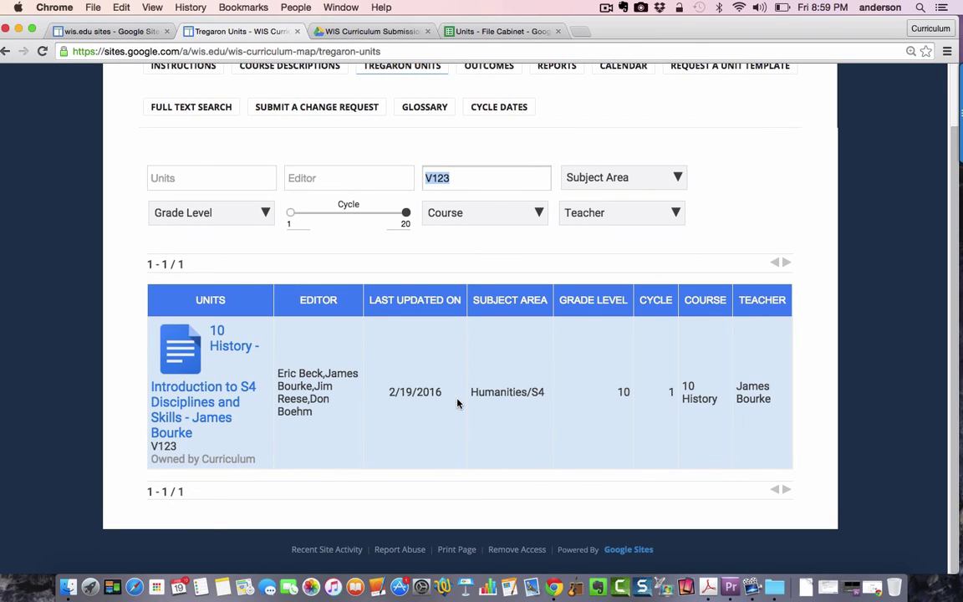
pyautogui.scroll(1, 457, 403)
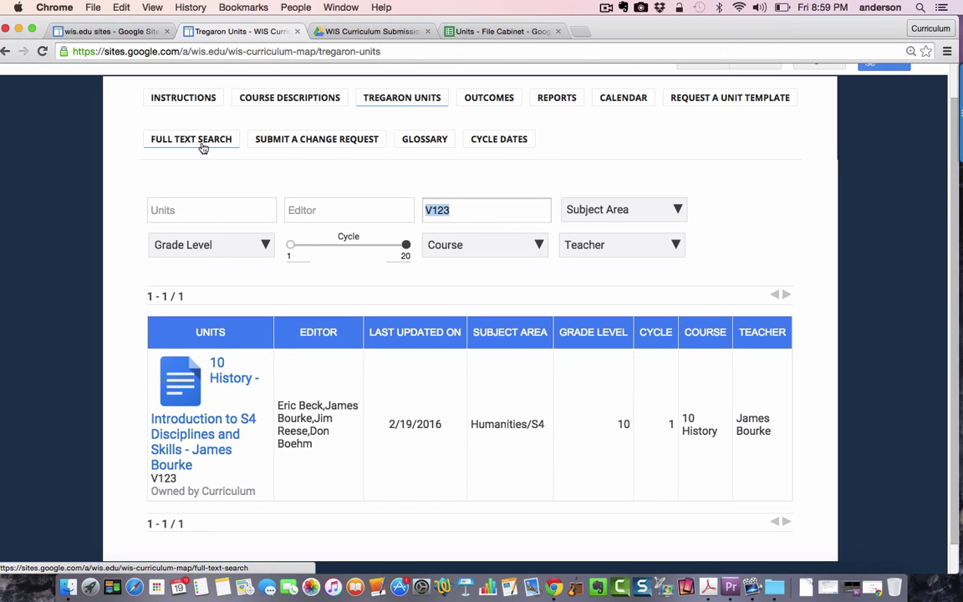
pyautogui.click(465, 210)
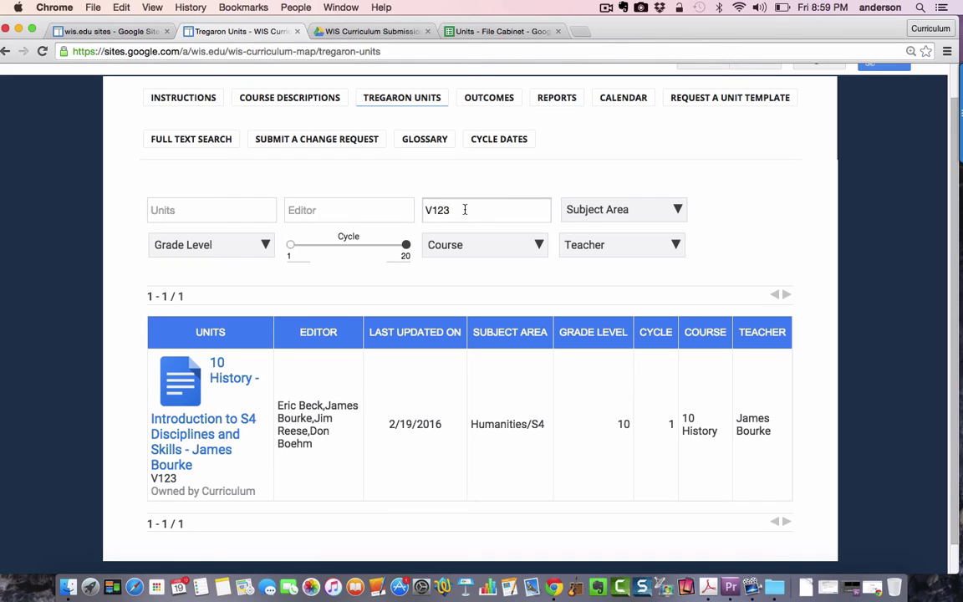